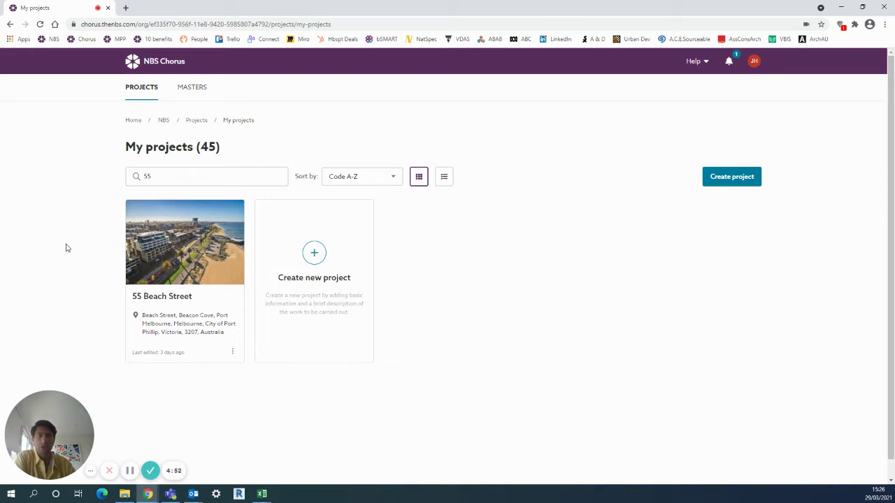
# Step: Open the 55 Beach Street Interiors specification and widen its Title and Prefix columns
pyautogui.click(178, 248)
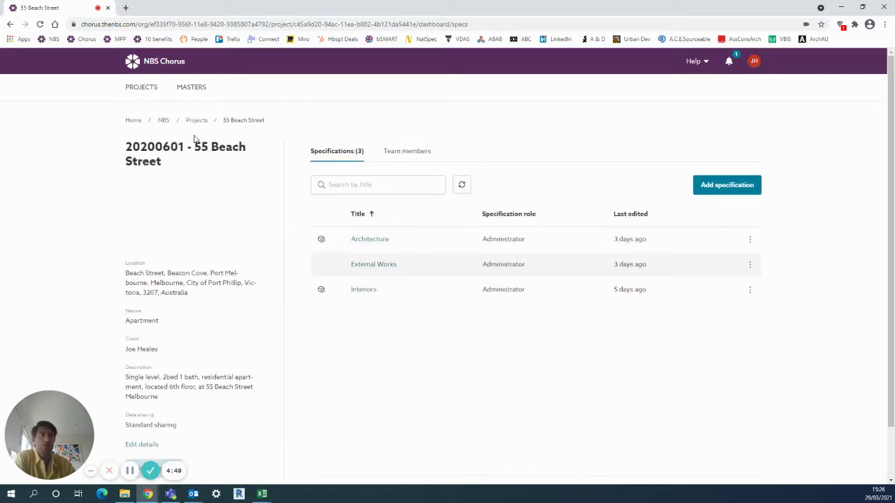
pyautogui.click(362, 293)
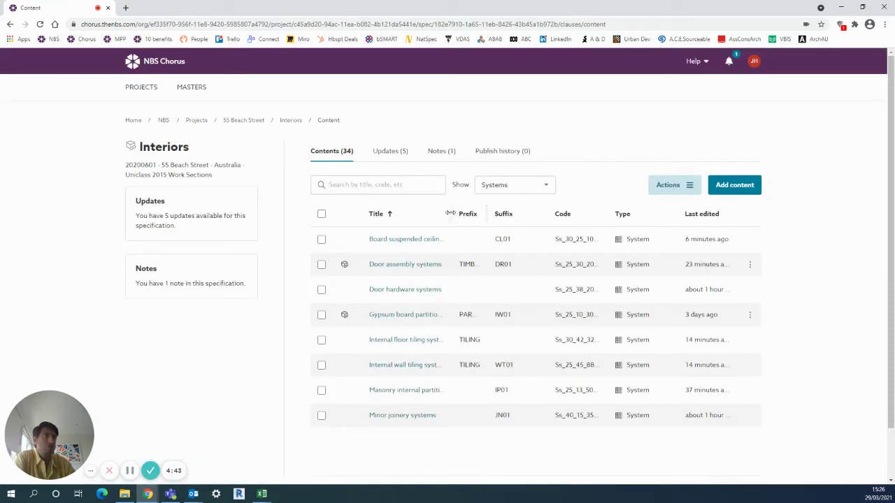
pyautogui.moveTo(450, 212); pyautogui.dragTo(504, 213)
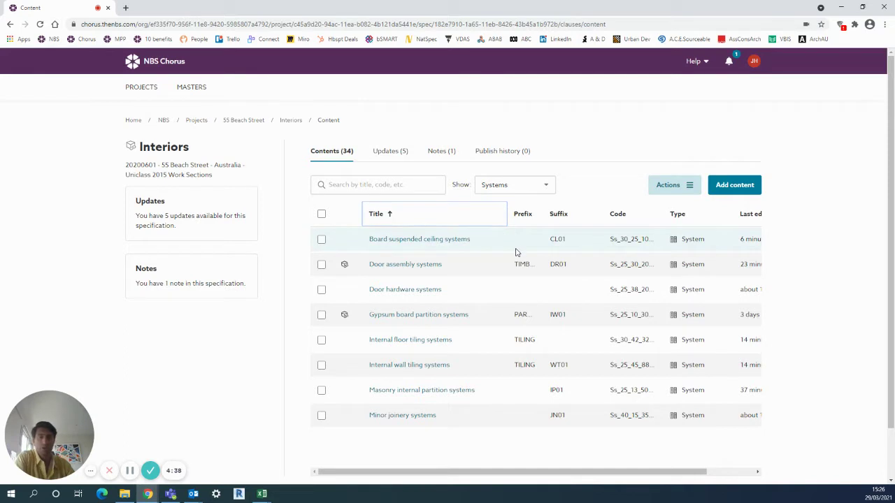
pyautogui.moveTo(549, 213); pyautogui.dragTo(563, 213)
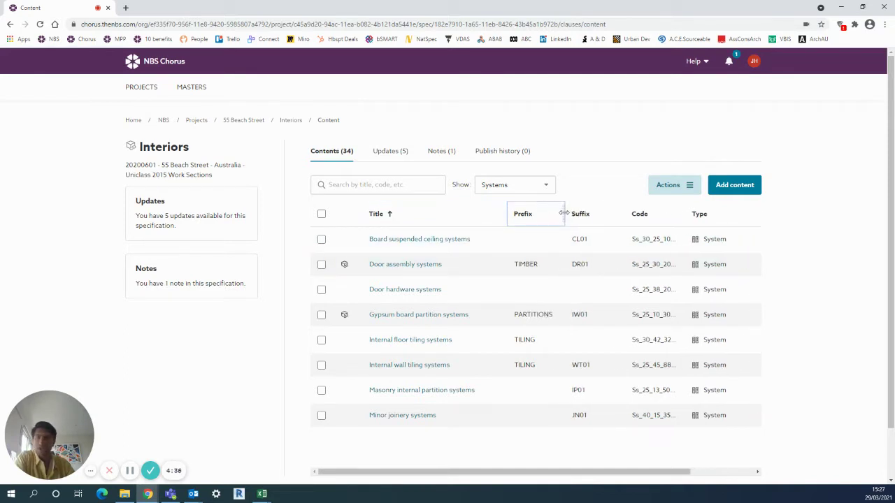
pyautogui.click(436, 393)
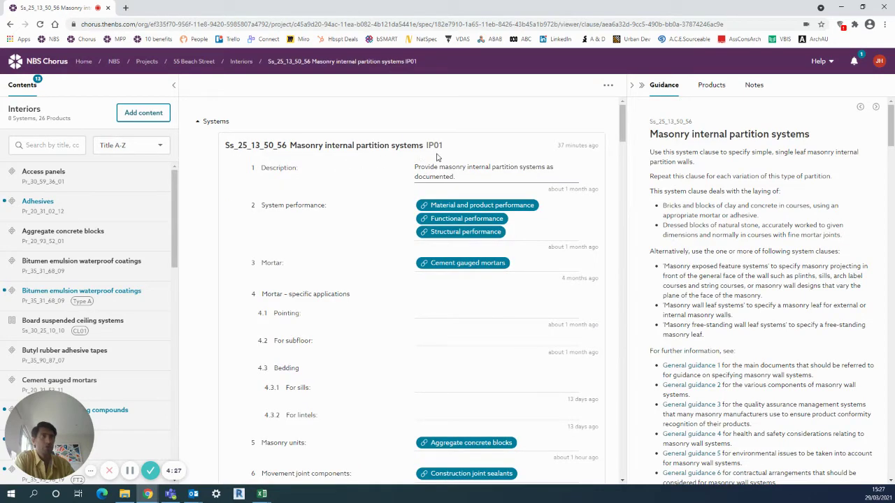
pyautogui.click(450, 147)
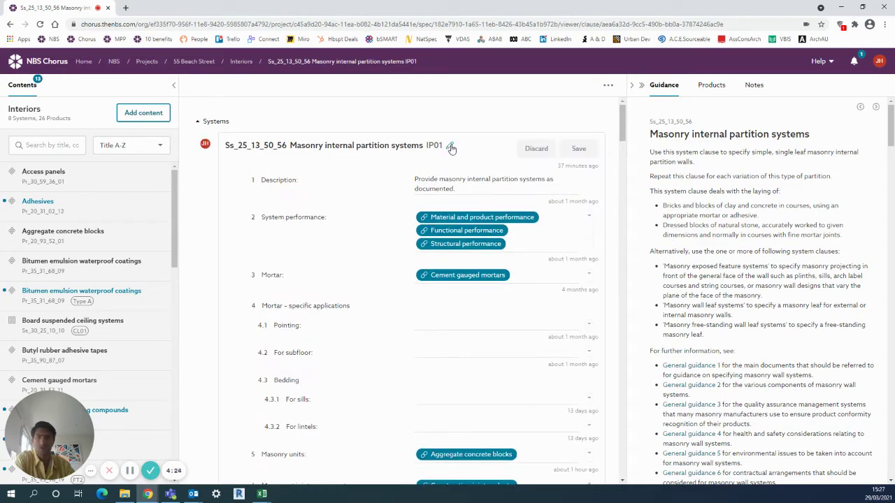
pyautogui.click(450, 147)
pyautogui.click(391, 246)
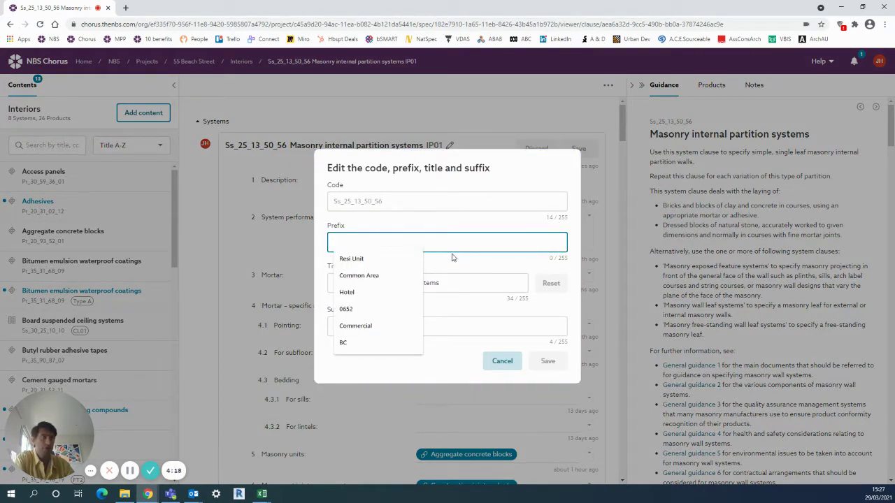
pyautogui.click(450, 332)
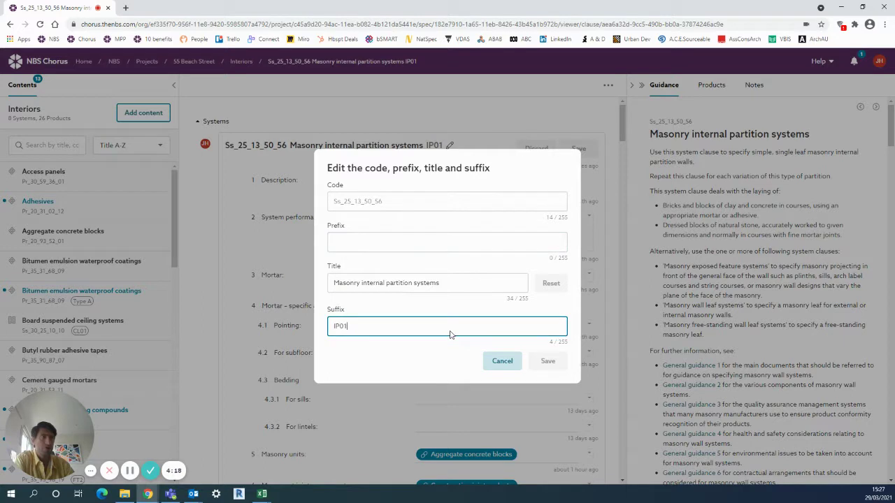
pyautogui.doubleClick(378, 283)
pyautogui.press('BackSpace')
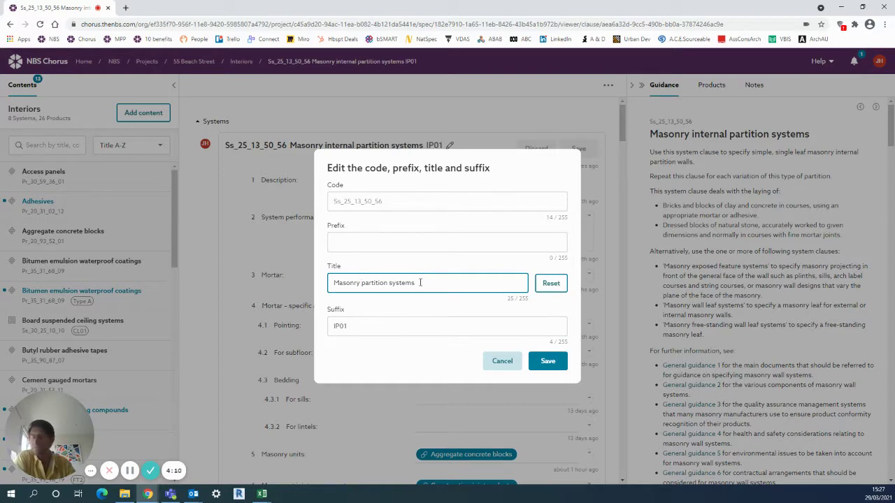
pyautogui.click(539, 287)
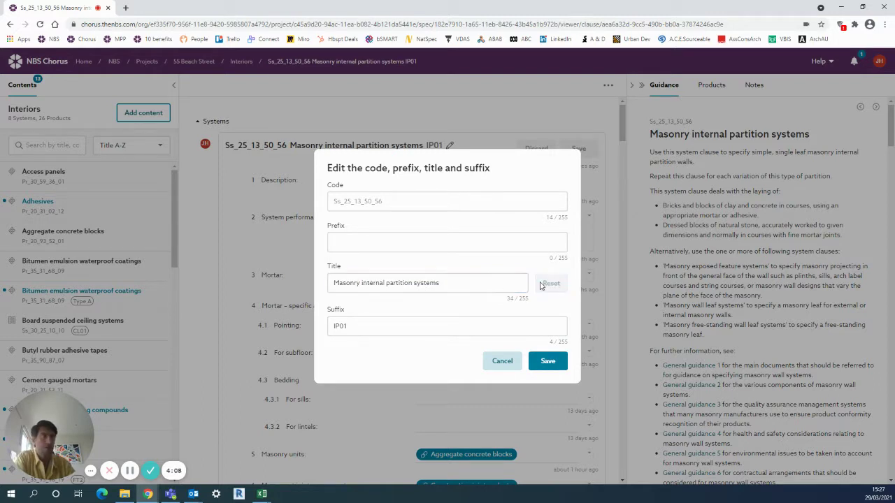
pyautogui.click(512, 363)
# Step: Add Aggregate concrete blocks to the Masonry units item from the product suggestions
pyautogui.click(478, 322)
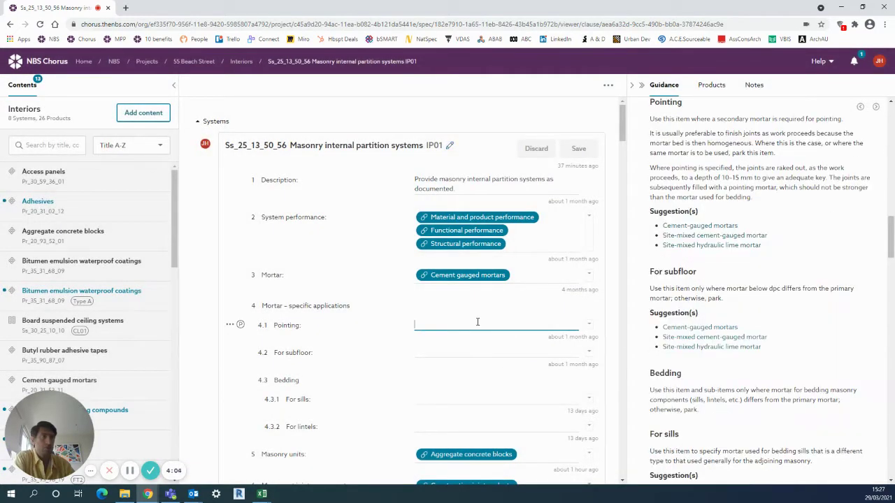
pyautogui.scroll(-2, 477, 321)
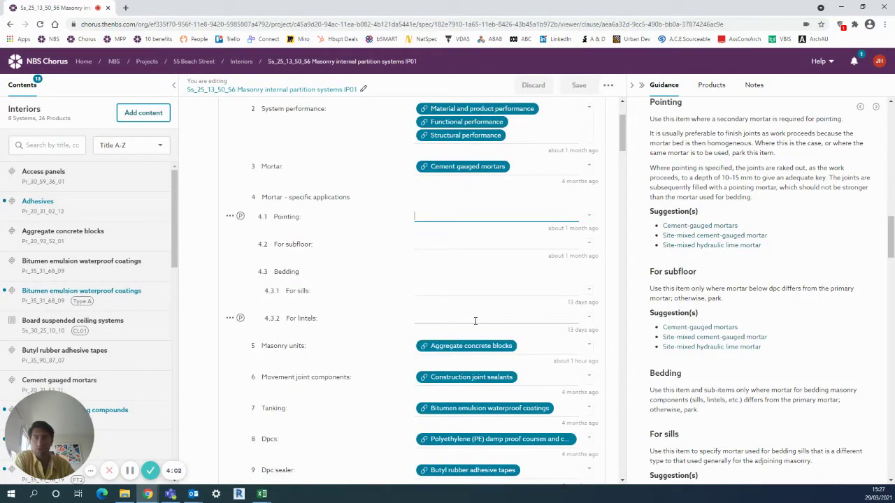
pyautogui.click(530, 346)
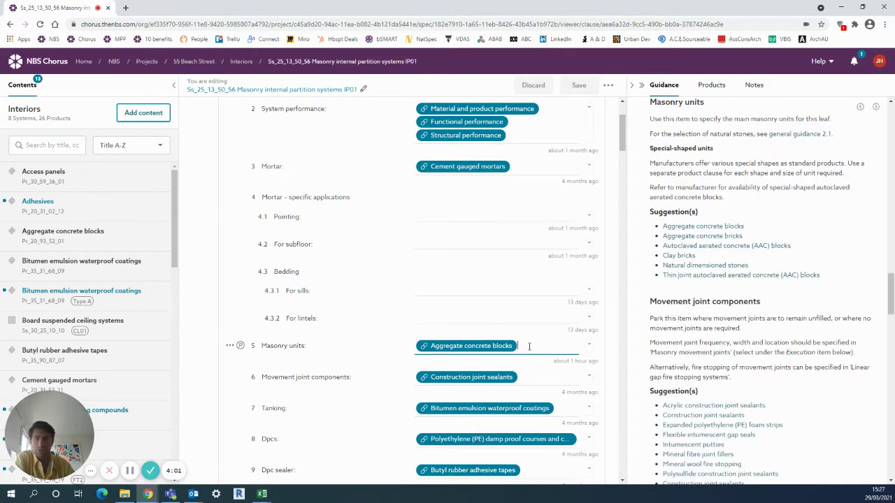
pyautogui.click(591, 348)
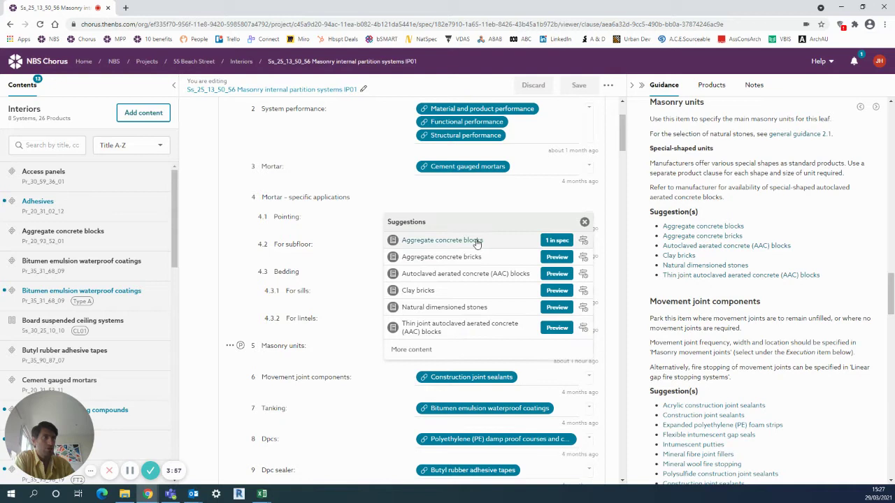
pyautogui.click(482, 240)
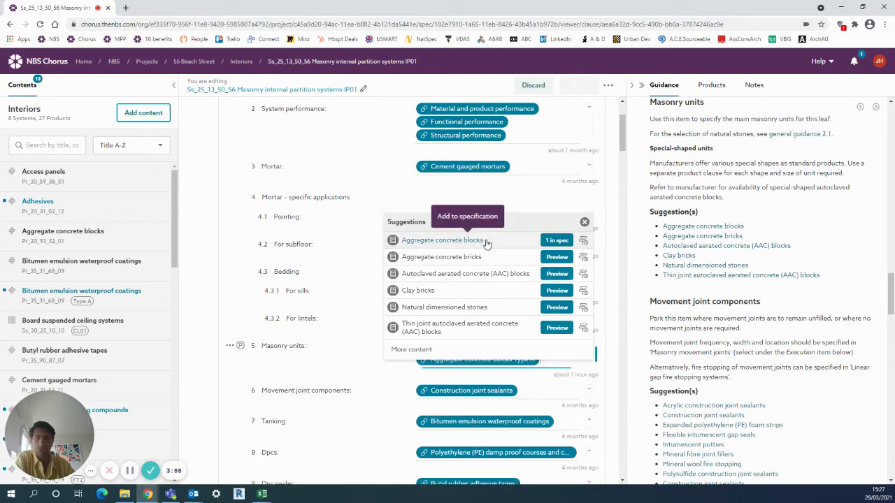
# Step: Reopen the masonry suggestions and list the Aggregate concrete blocks clauses already in spec
pyautogui.click(585, 223)
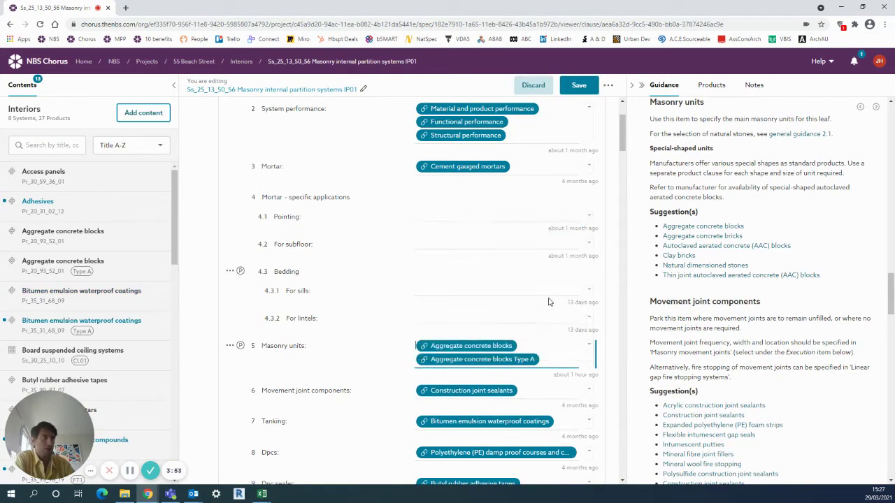
pyautogui.click(586, 349)
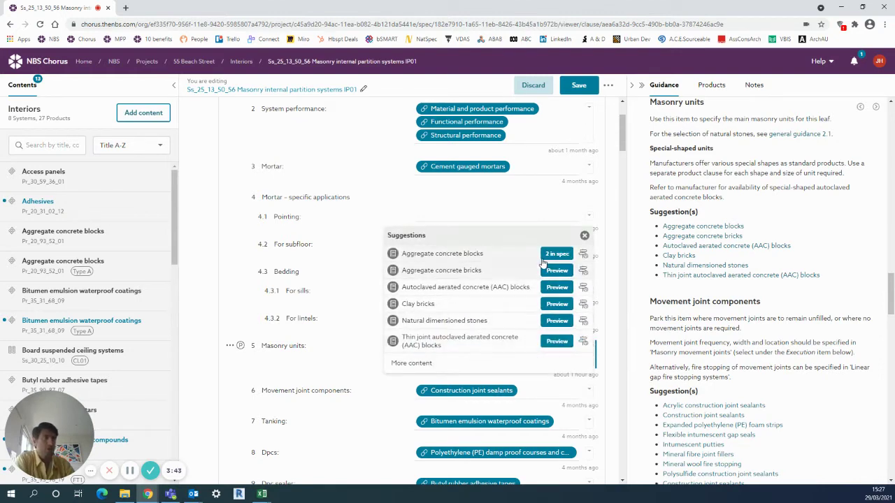
pyautogui.click(549, 256)
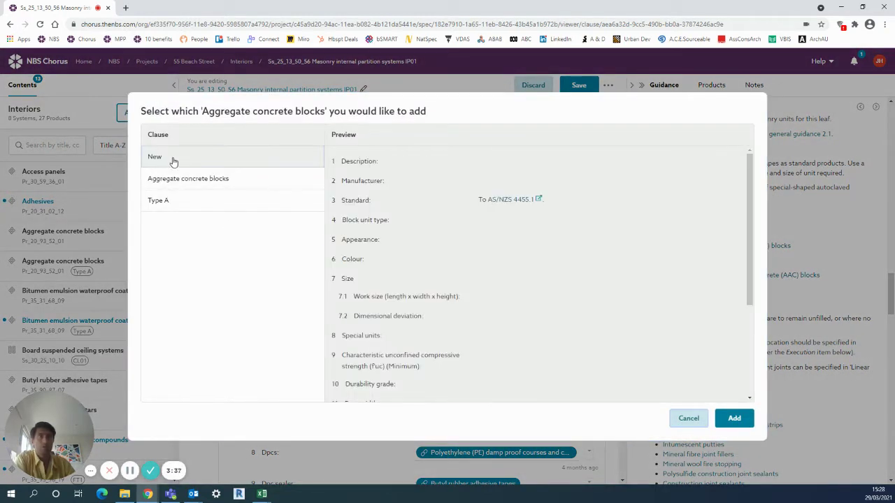
# Step: Compare Type A with the existing Aggregate concrete blocks clause, then add the existing clause
pyautogui.click(190, 204)
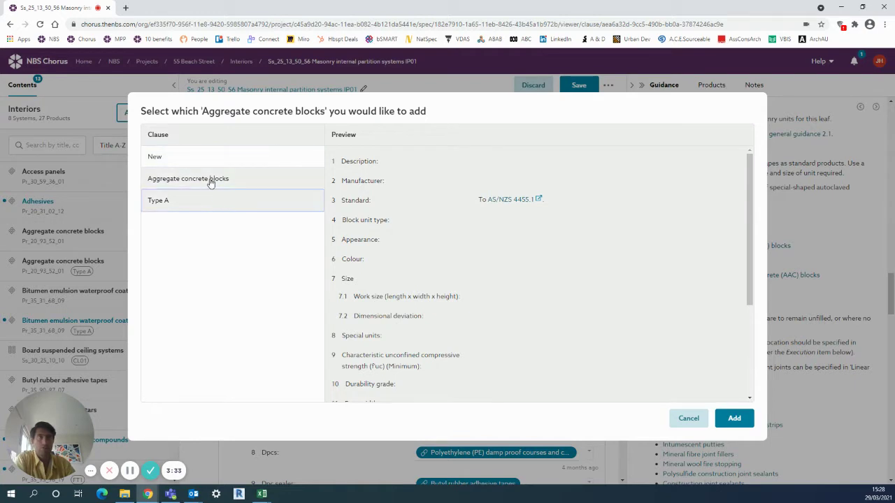
pyautogui.click(210, 180)
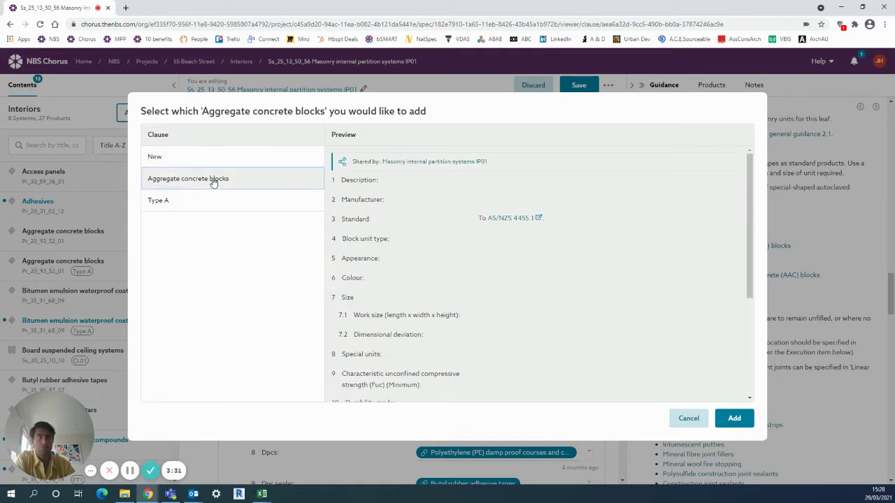
pyautogui.moveTo(352, 162); pyautogui.dragTo(486, 166)
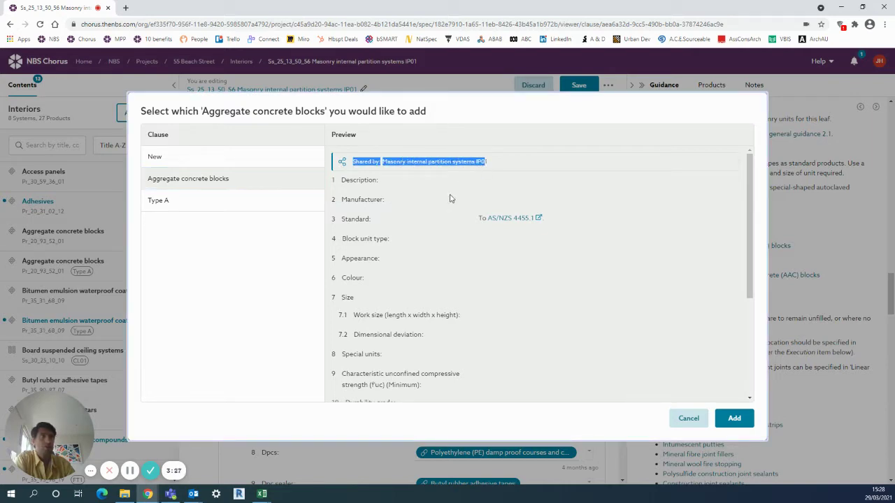
pyautogui.click(734, 418)
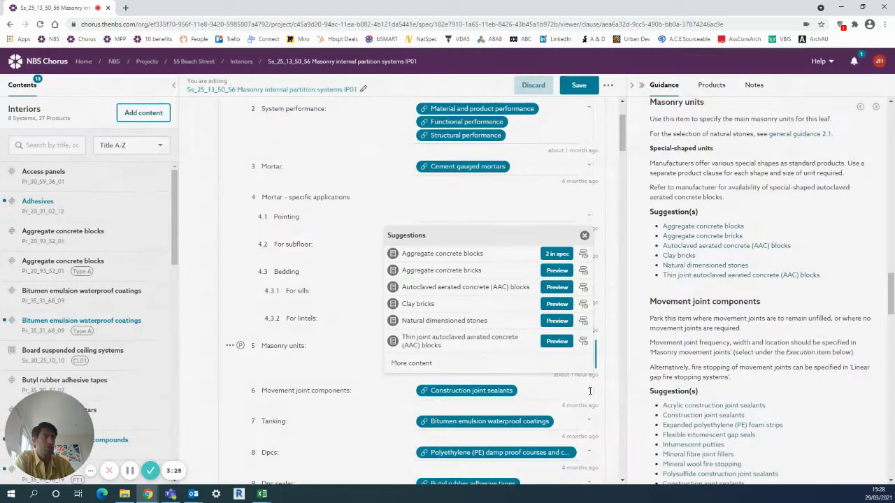
# Step: Delete the extra block entries from Masonry units and save the IP01 clause while opening Aggregate concrete blocks
pyautogui.click(584, 236)
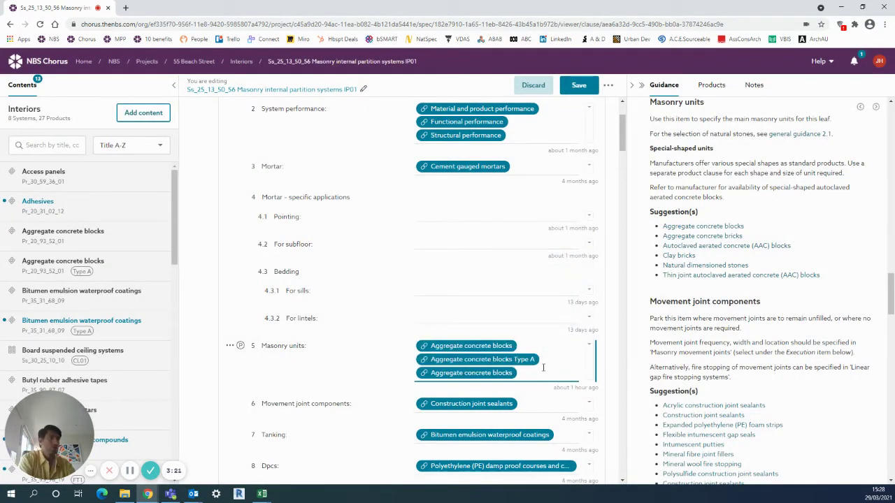
pyautogui.press('Delete')
pyautogui.press('Delete')
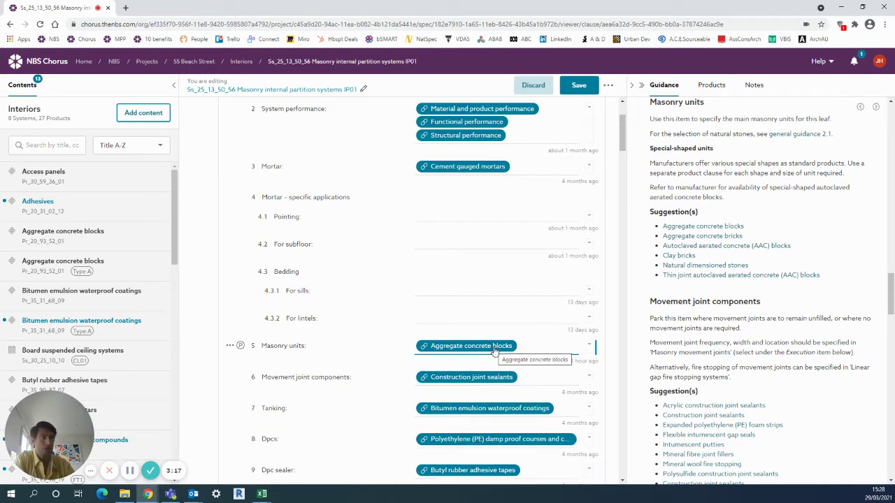
pyautogui.scroll(-1, 494, 351)
pyautogui.scroll(-15, 494, 351)
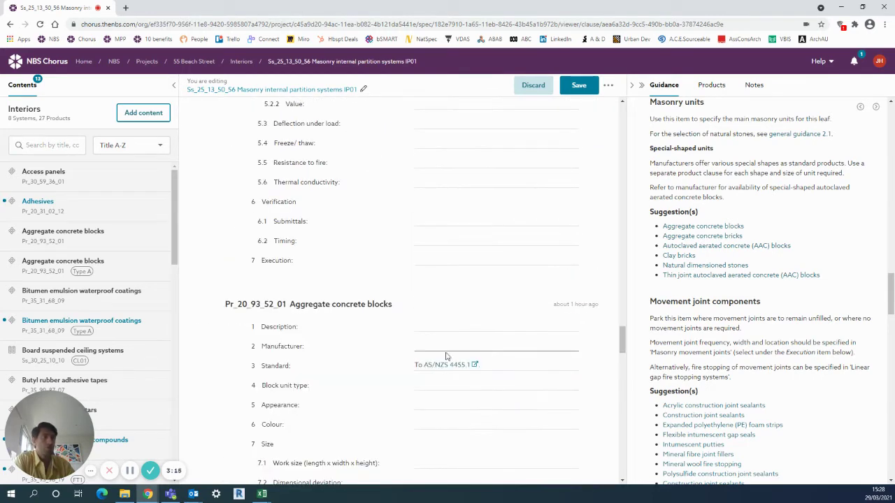
pyautogui.click(358, 333)
pyautogui.click(548, 295)
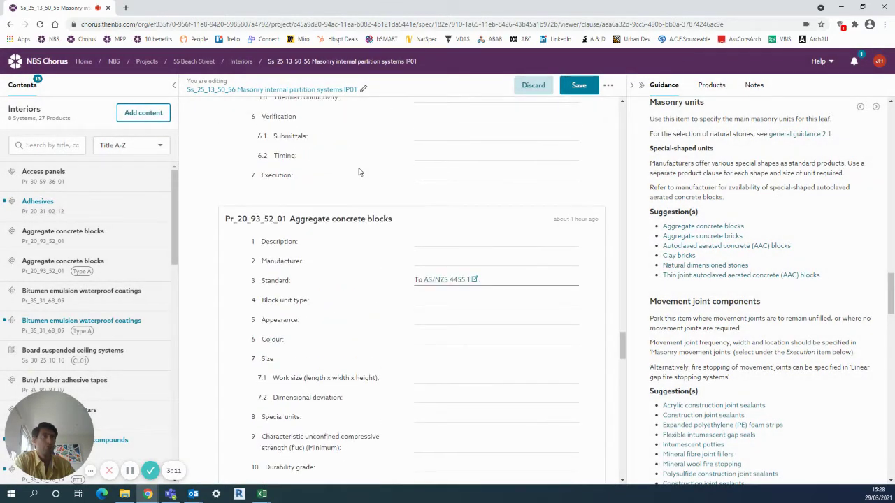
# Step: Set the Pr_20_93_52_01 Aggregate concrete blocks clause suffix to BLK01 and save
pyautogui.click(399, 221)
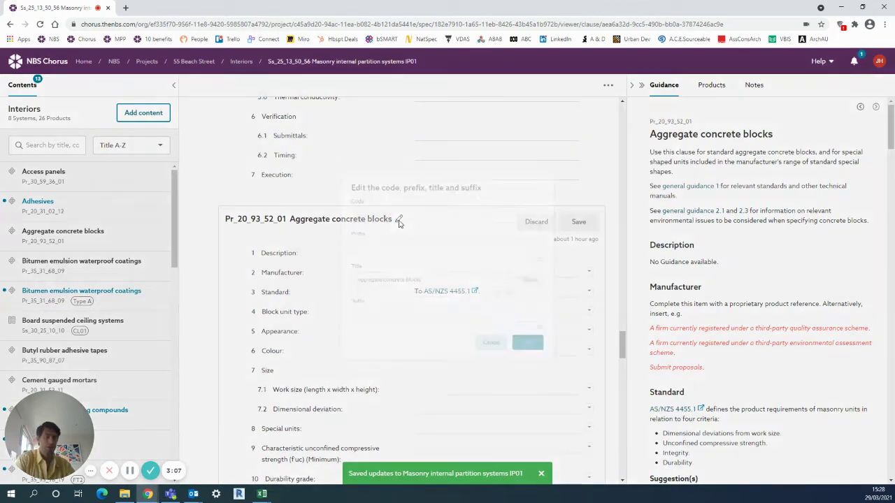
pyautogui.click(460, 323)
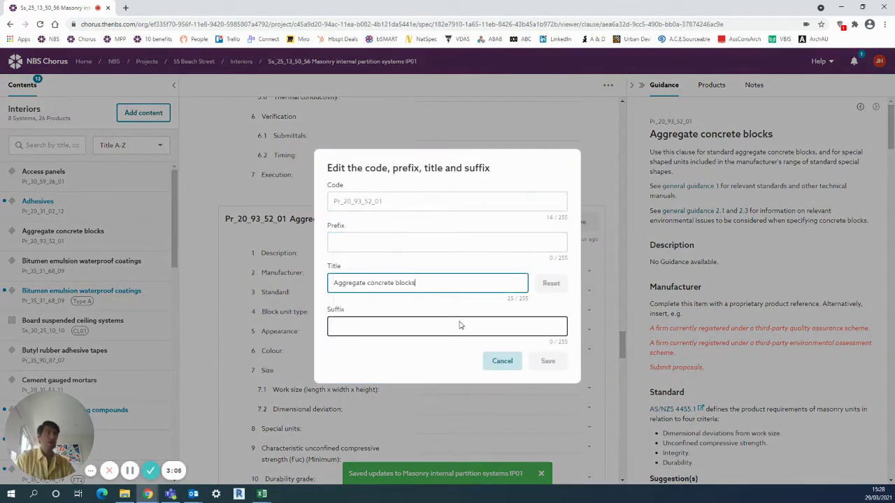
pyautogui.write('BLK01')
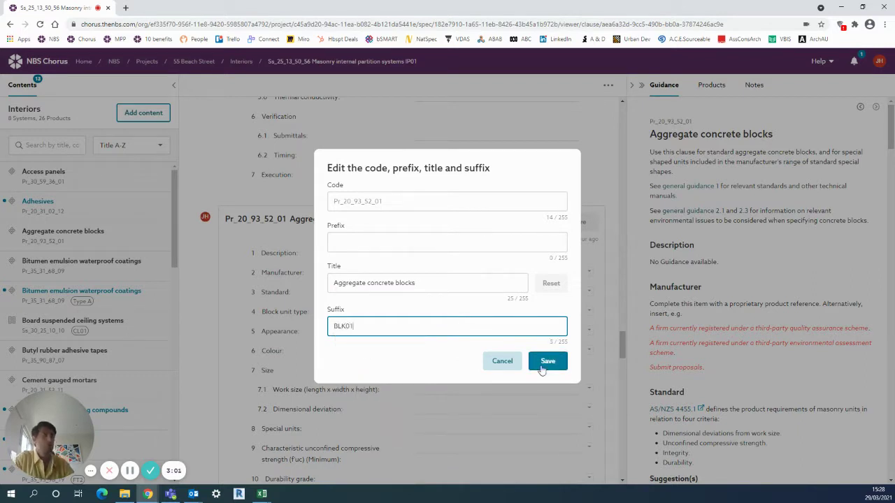
pyautogui.click(540, 361)
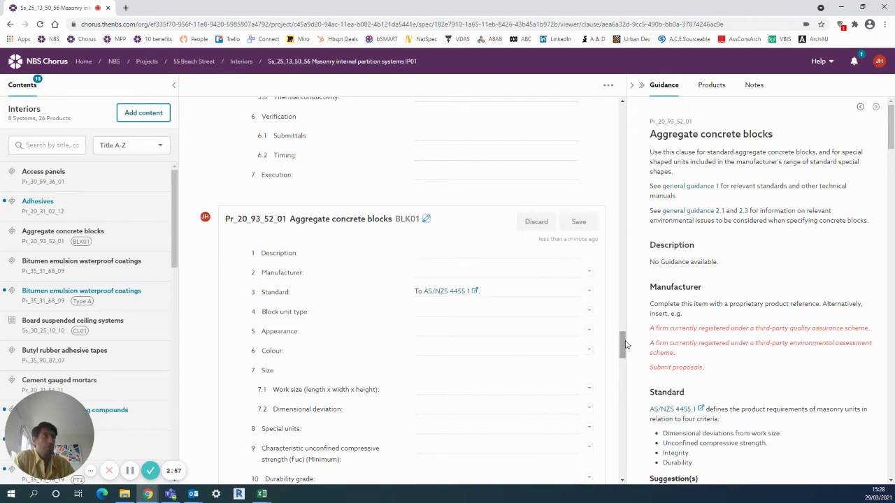
# Step: Return to the masonry partition clause and list product suggestions for Masonry units
pyautogui.moveTo(625, 344); pyautogui.dragTo(626, 128)
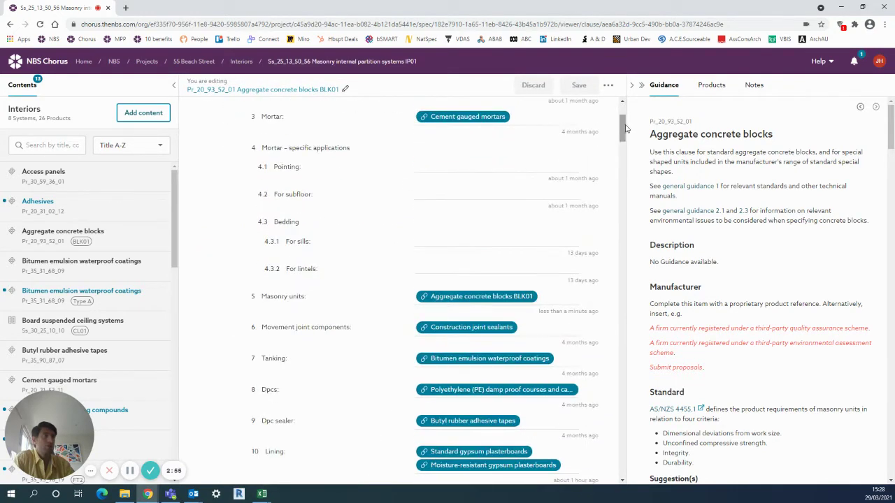
pyautogui.click(553, 302)
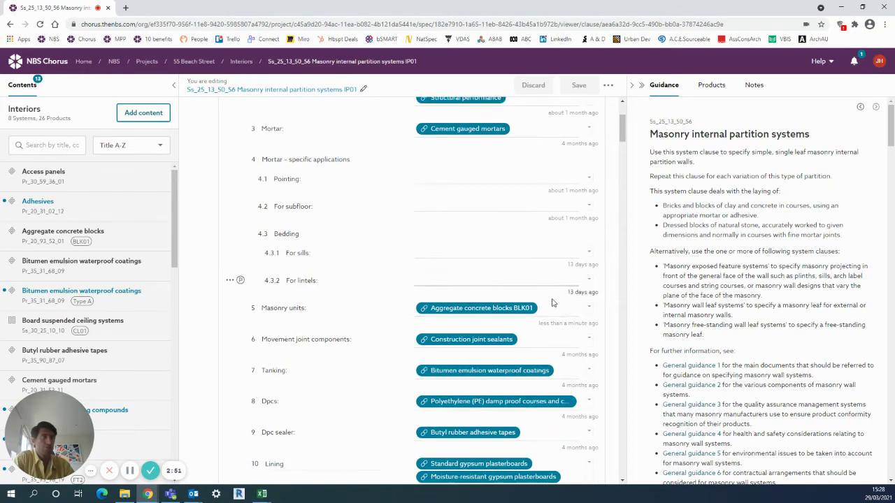
pyautogui.click(589, 310)
pyautogui.click(589, 310)
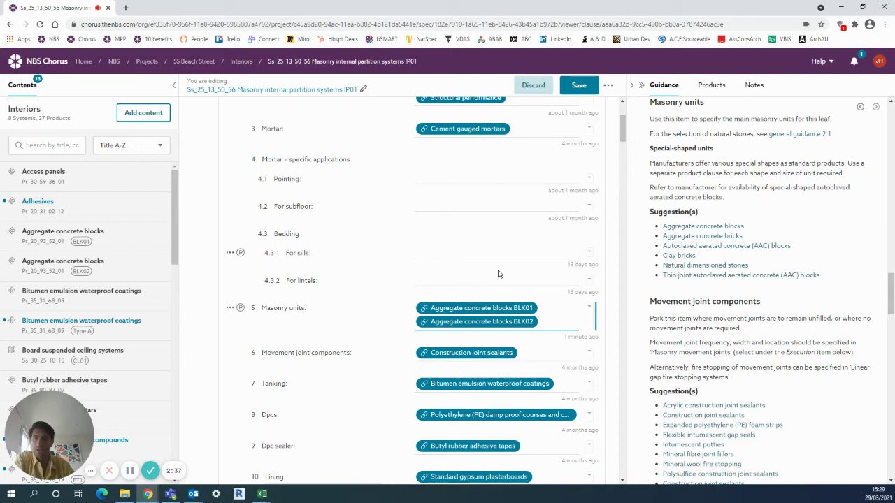
# Step: Save the IP01 masonry partition changes when returning to the Interiors contents list
pyautogui.click(236, 64)
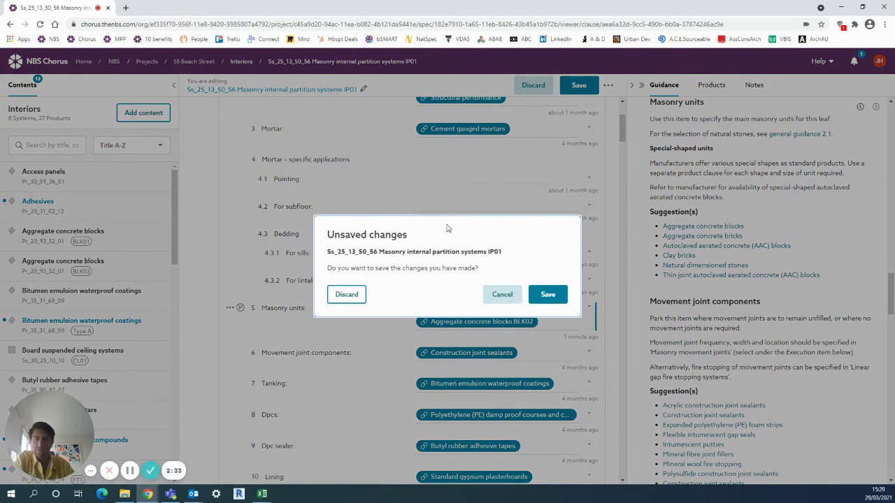
pyautogui.click(547, 295)
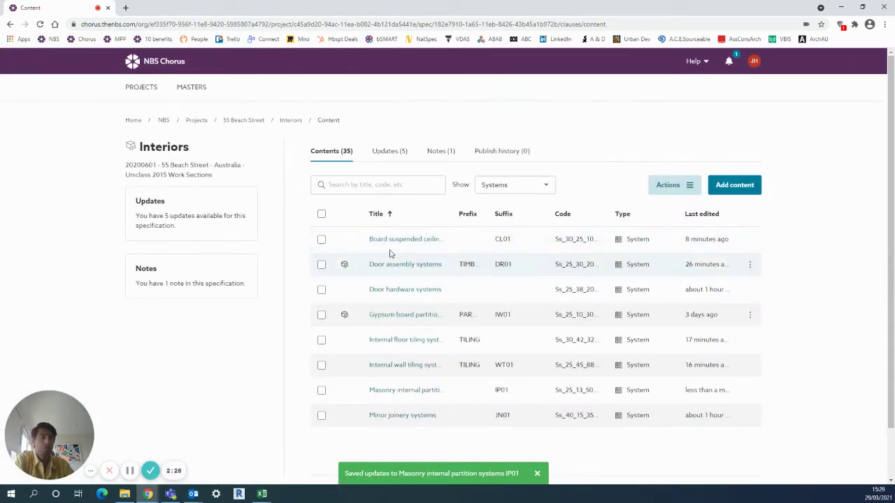
pyautogui.moveTo(458, 216); pyautogui.dragTo(487, 216)
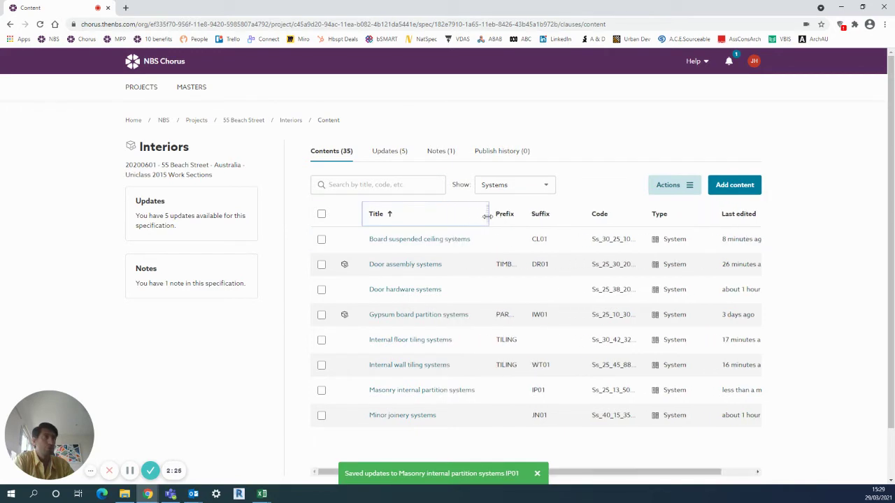
pyautogui.click(504, 185)
pyautogui.click(510, 147)
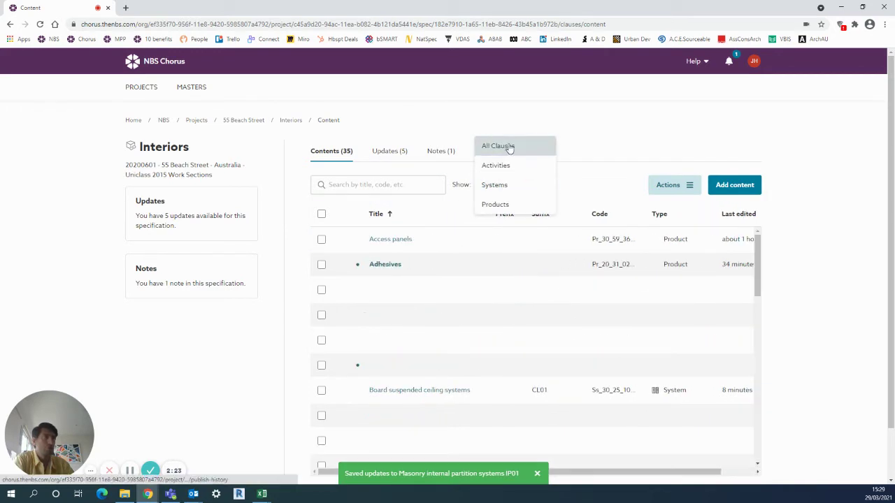
pyautogui.click(512, 186)
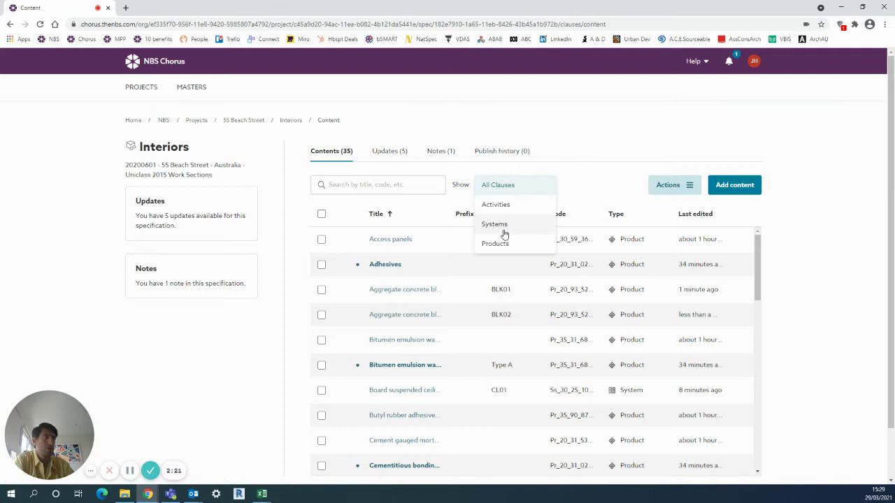
pyautogui.click(504, 241)
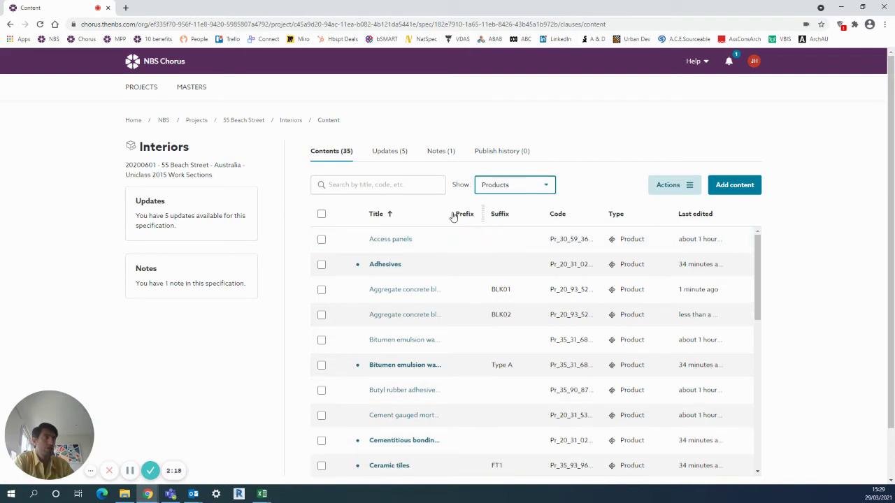
pyautogui.moveTo(448, 213); pyautogui.dragTo(502, 245)
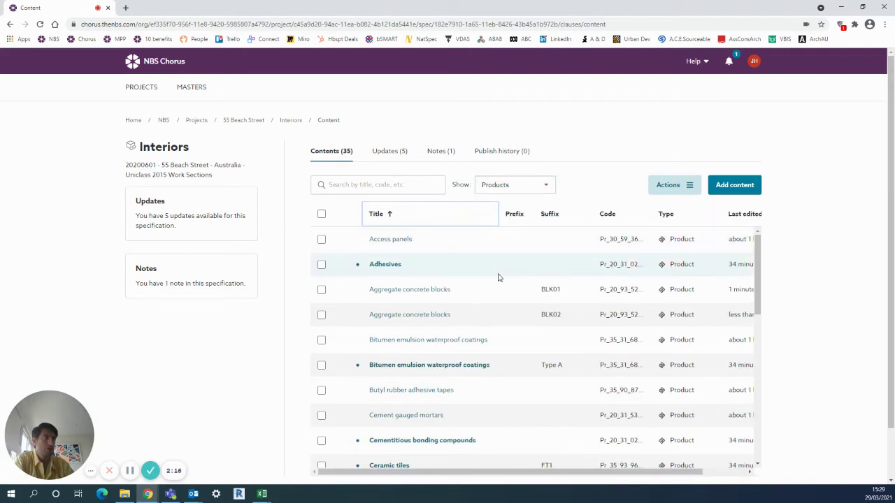
pyautogui.scroll(-3, 540, 246)
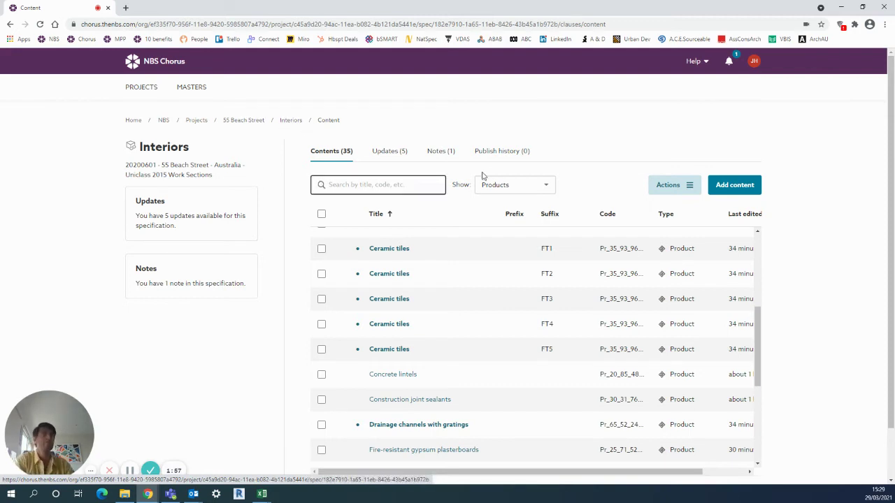
pyautogui.click(498, 187)
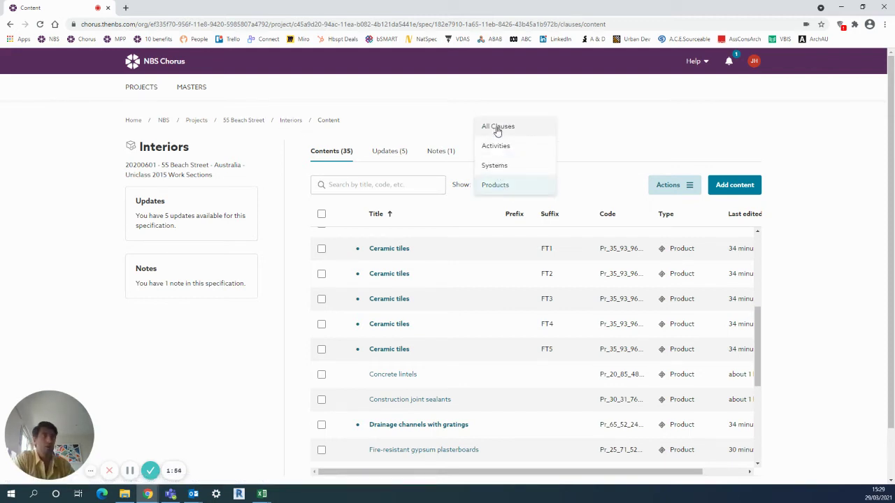
pyautogui.click(493, 165)
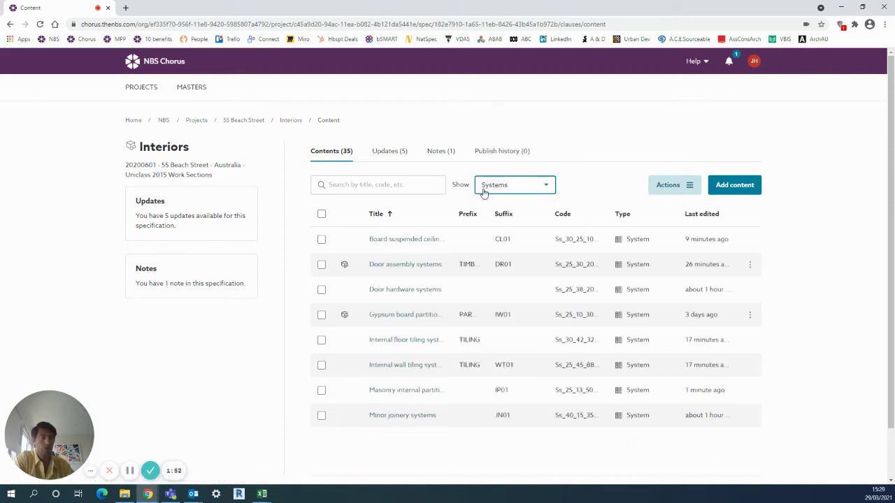
pyautogui.click(404, 392)
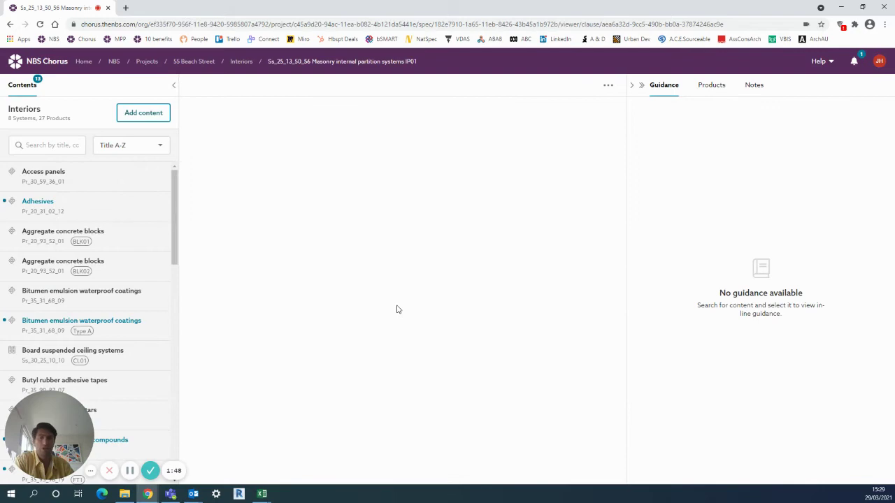
pyautogui.scroll(-3, 408, 283)
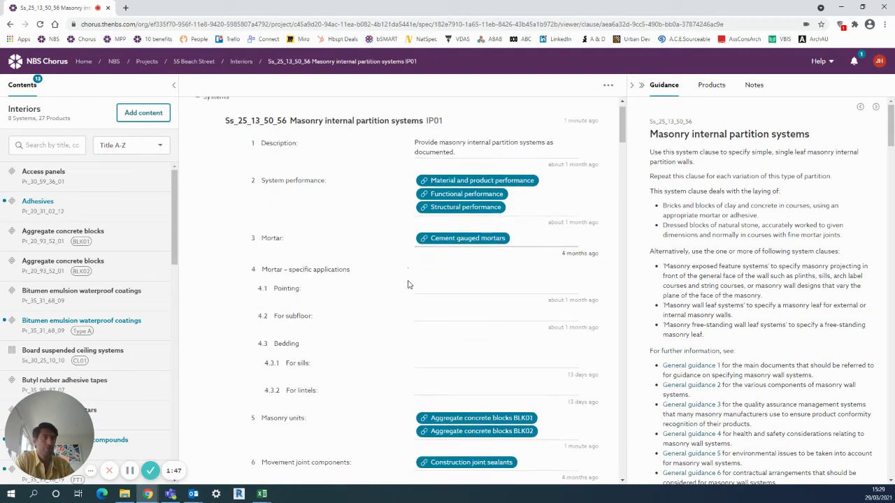
pyautogui.scroll(-3, 409, 282)
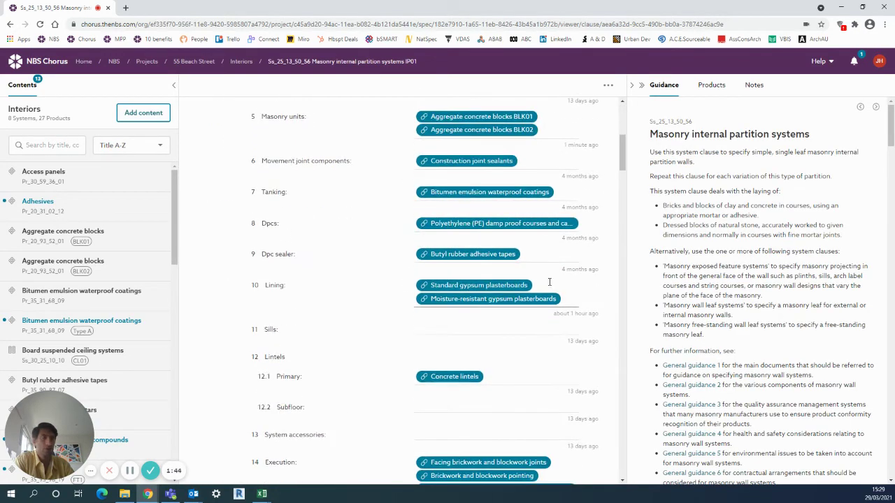
pyautogui.click(550, 282)
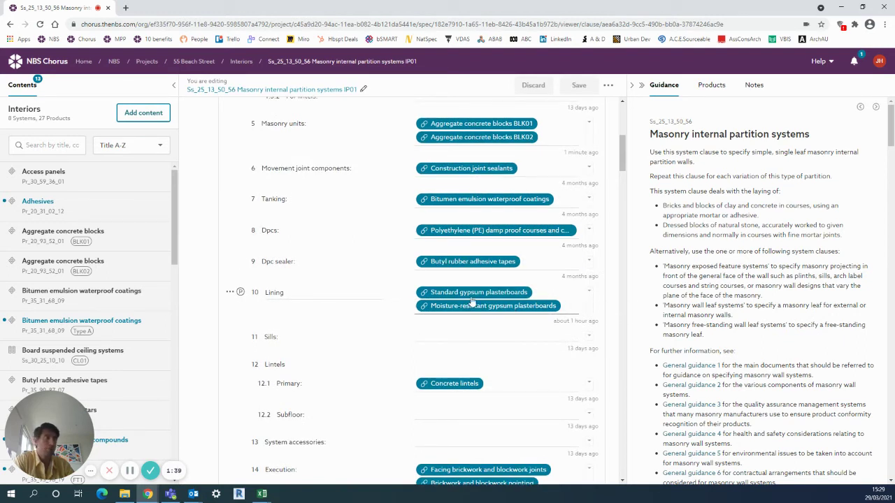
pyautogui.click(244, 64)
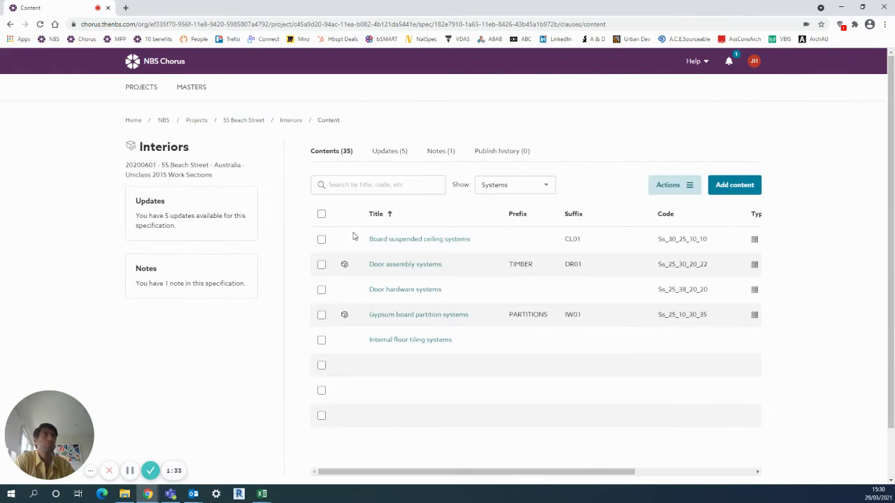
# Step: Open the Board suspended ceiling systems CL01 clause and list suggested boards for its Face layer
pyautogui.click(381, 244)
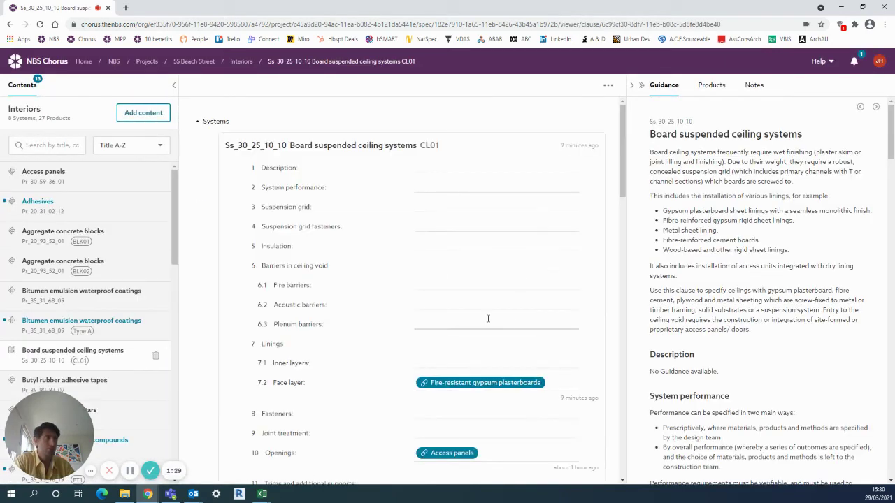
pyautogui.click(520, 325)
pyautogui.scroll(-2, 524, 307)
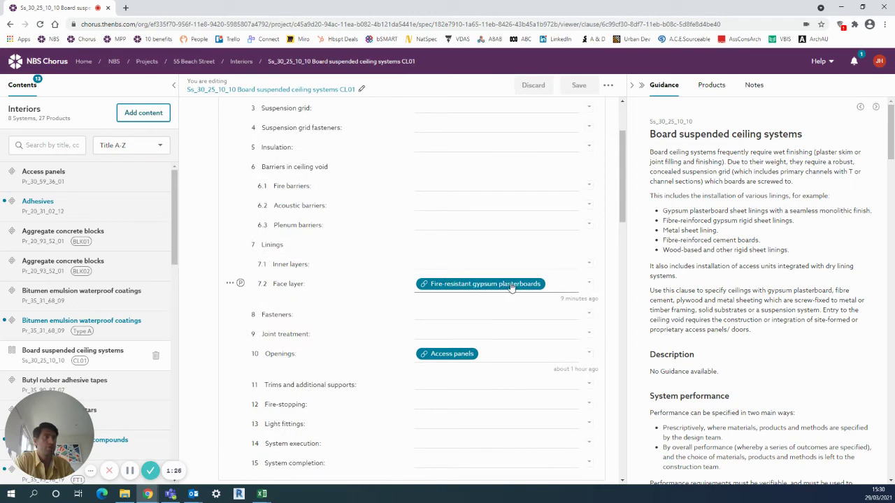
pyautogui.click(578, 285)
pyautogui.click(588, 285)
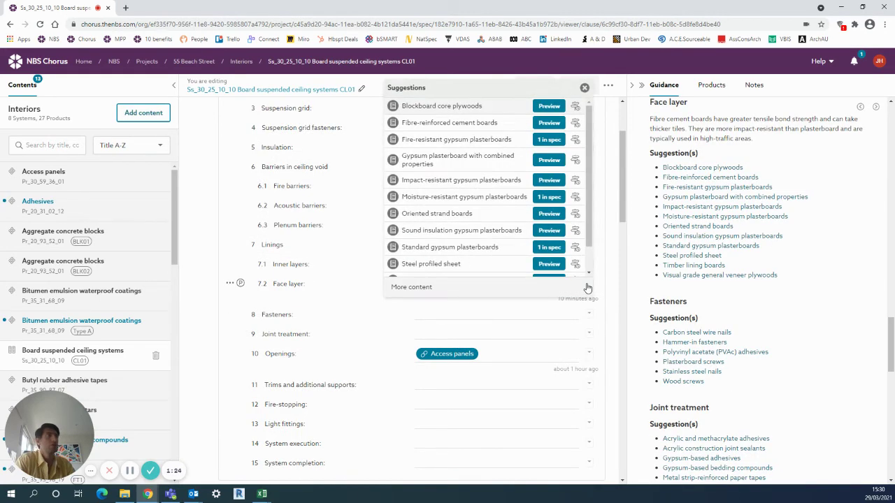
# Step: Preview the existing Standard gypsum plasterboards clause and add it to the ceiling's Face layer
pyautogui.click(550, 248)
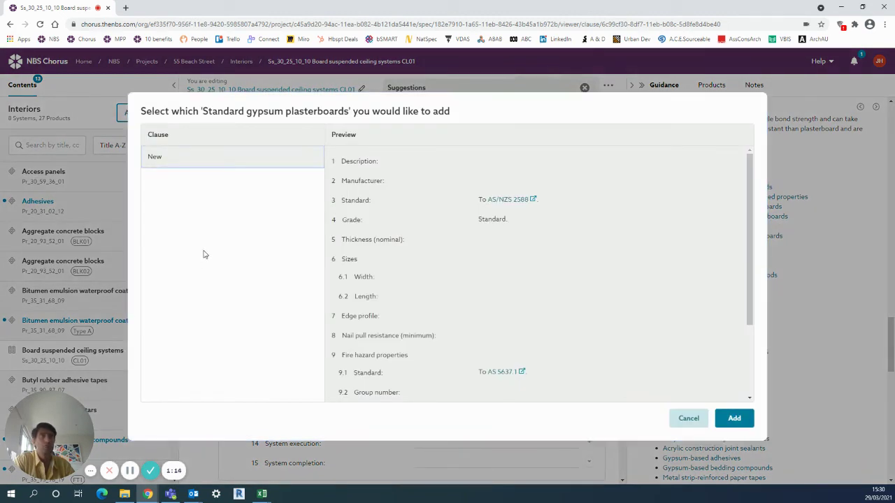
pyautogui.click(197, 180)
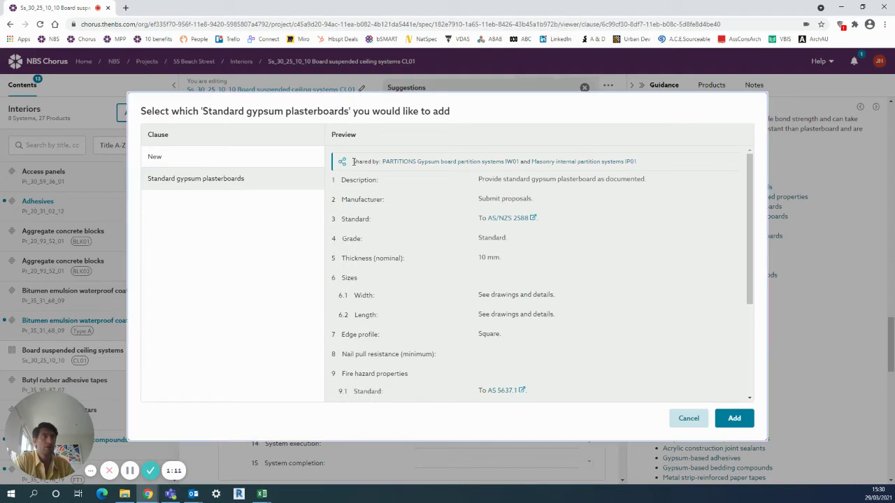
pyautogui.moveTo(353, 164); pyautogui.dragTo(611, 166)
pyautogui.click(581, 217)
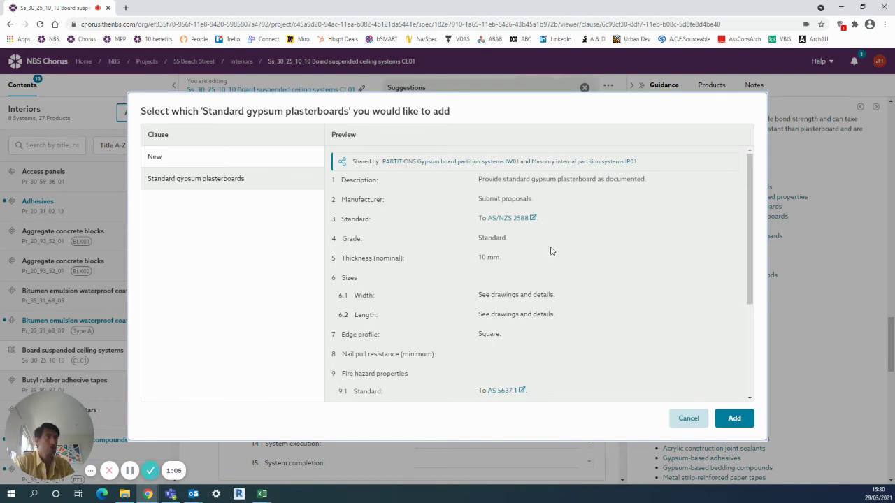
pyautogui.scroll(-3, 557, 309)
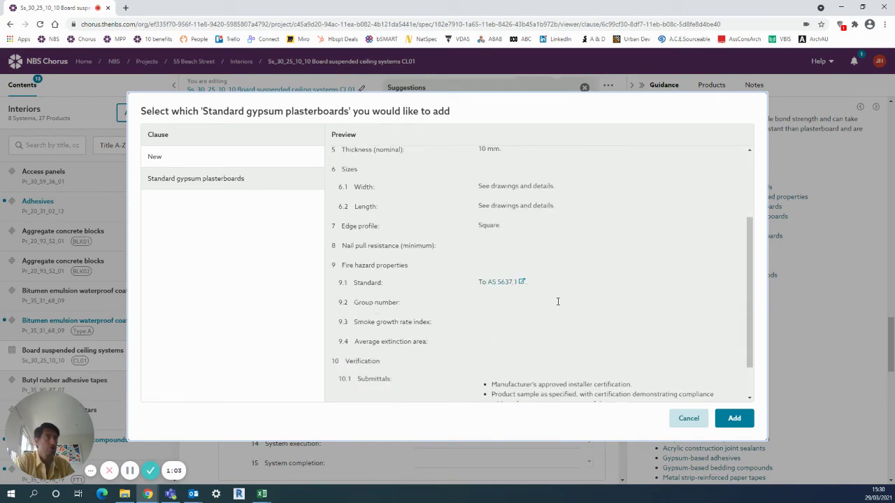
pyautogui.click(734, 418)
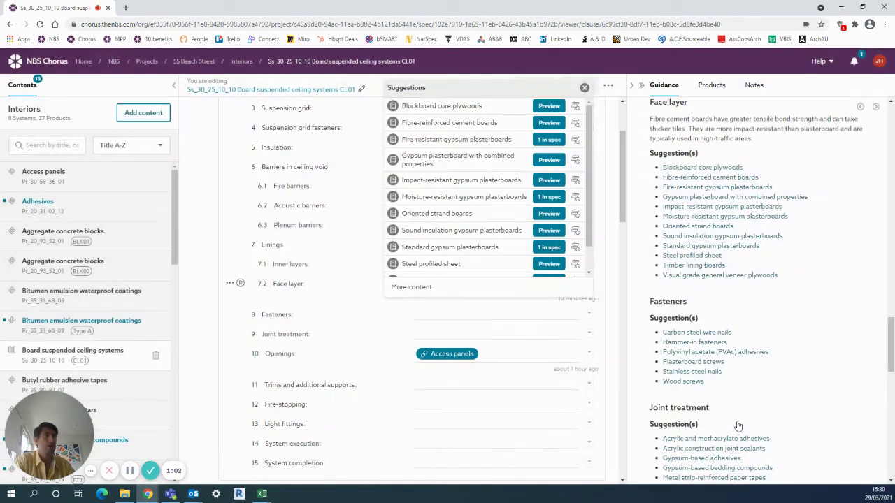
# Step: Save the CL01 ceiling changes and open the linked Pr_25_71_52_84 Standard gypsum plasterboards clause
pyautogui.click(585, 88)
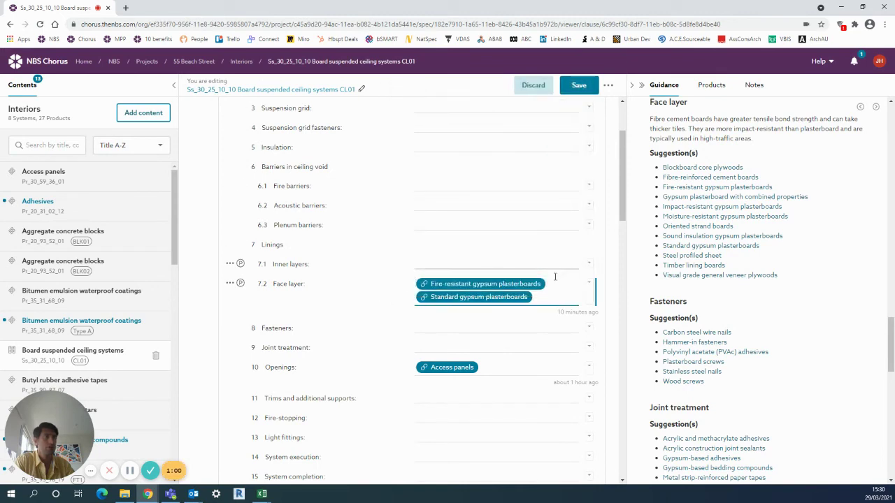
pyautogui.click(508, 300)
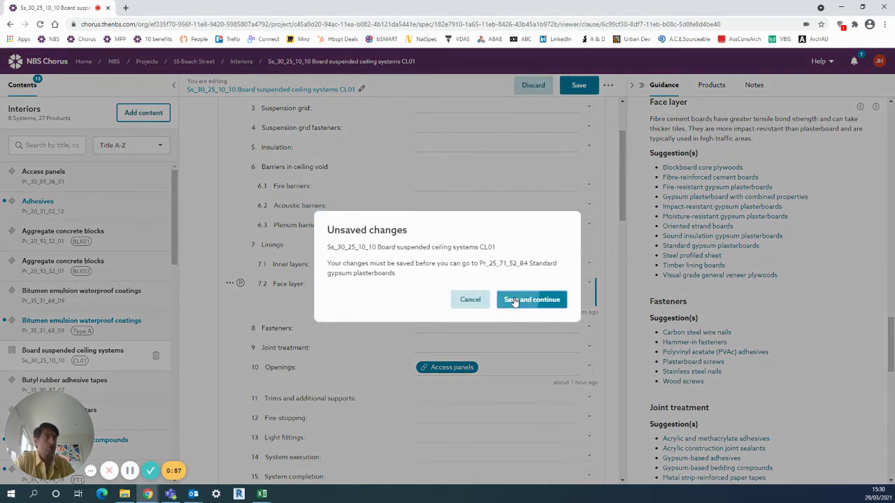
pyautogui.click(511, 300)
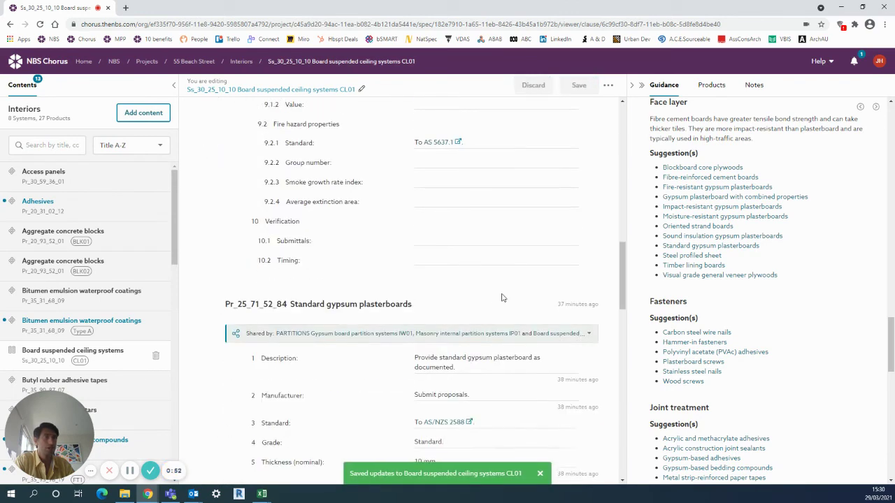
pyautogui.scroll(-2, 345, 383)
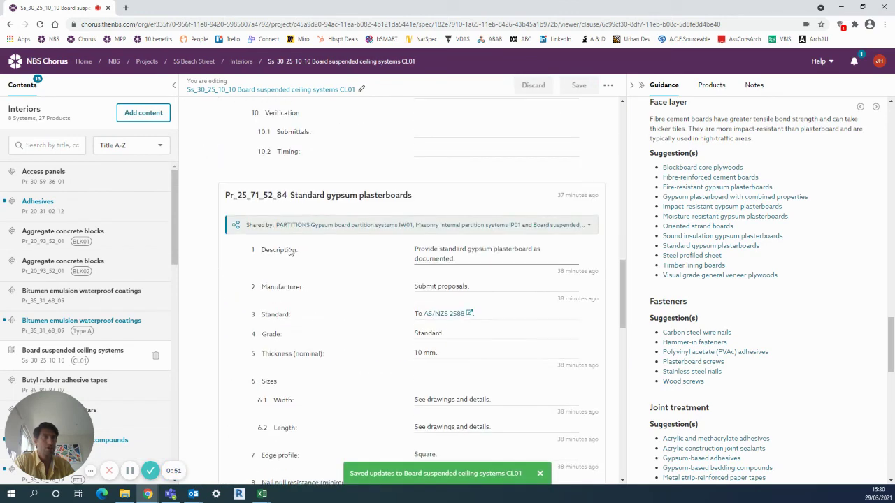
pyautogui.click(282, 231)
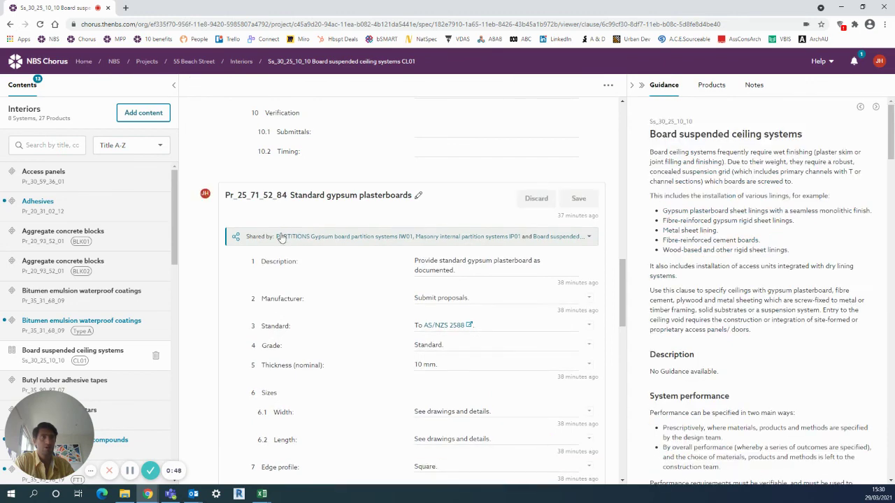